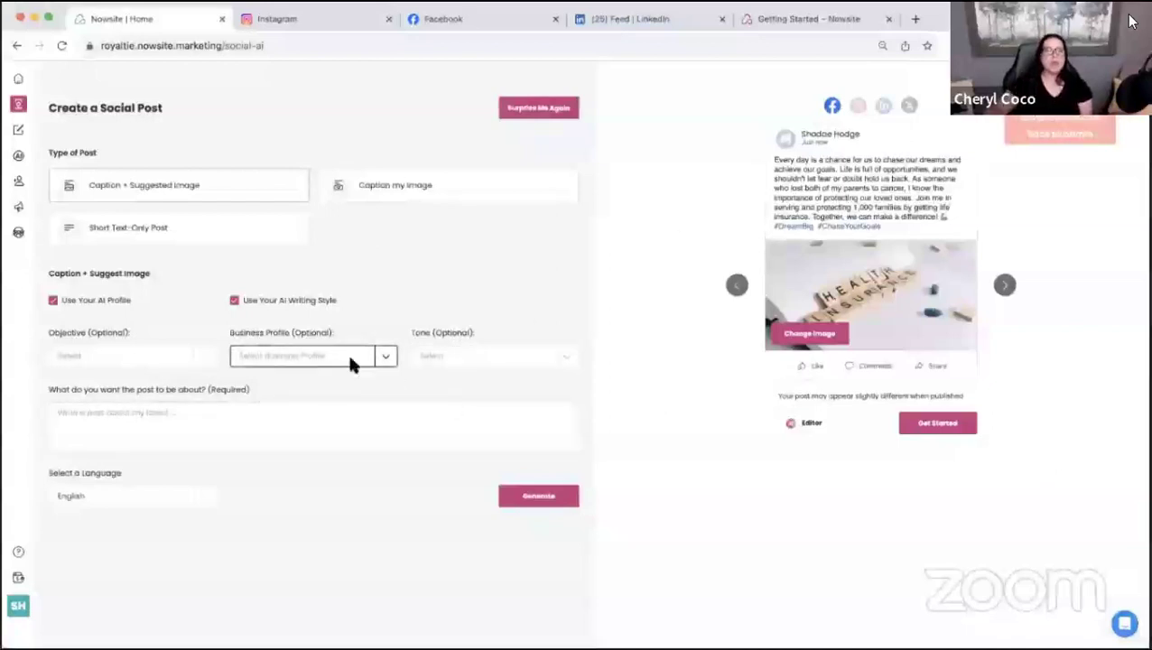
Step: Open the AI chat and ask it "What is my story"
click(18, 155)
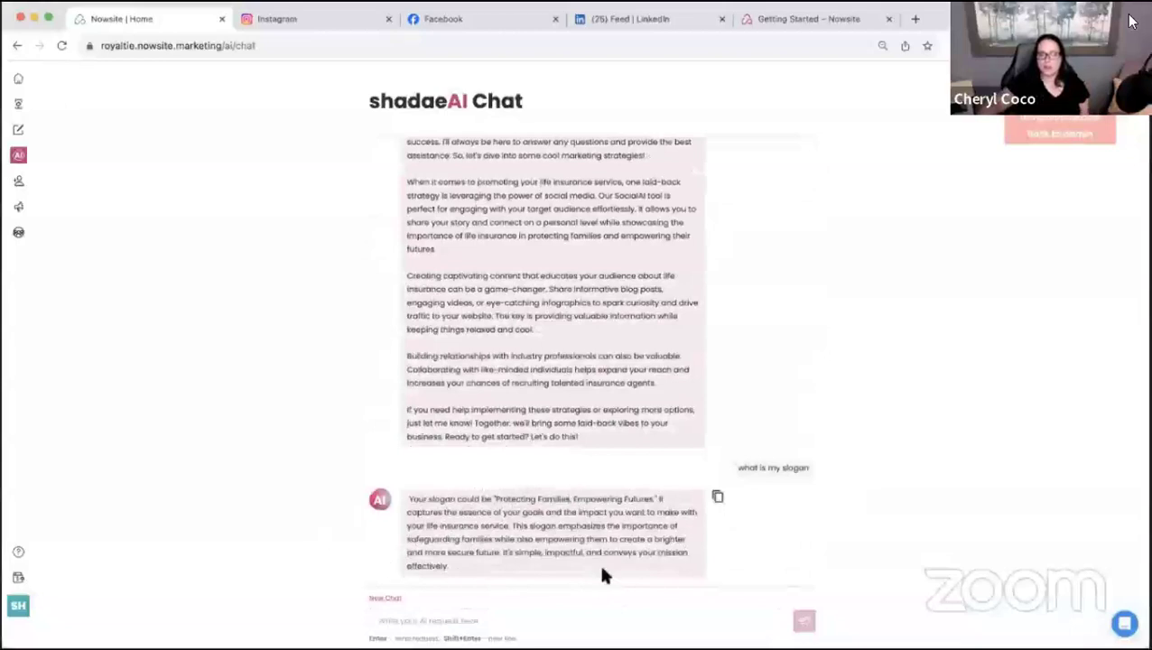
click(478, 621)
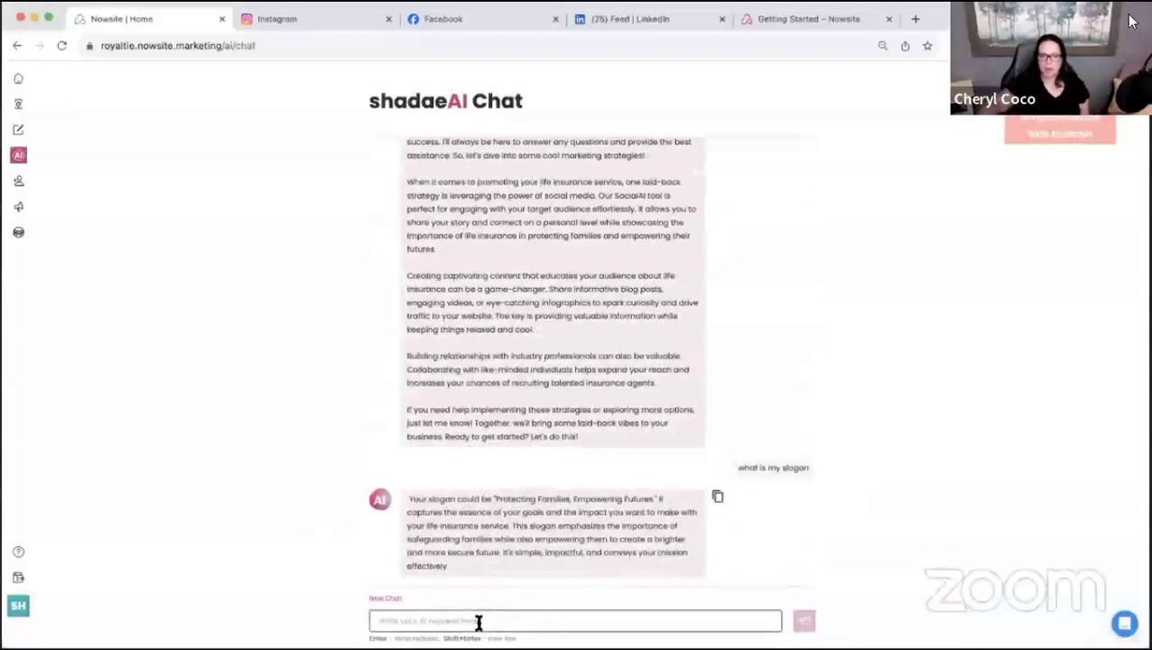
text(What is my site)
key(Return)
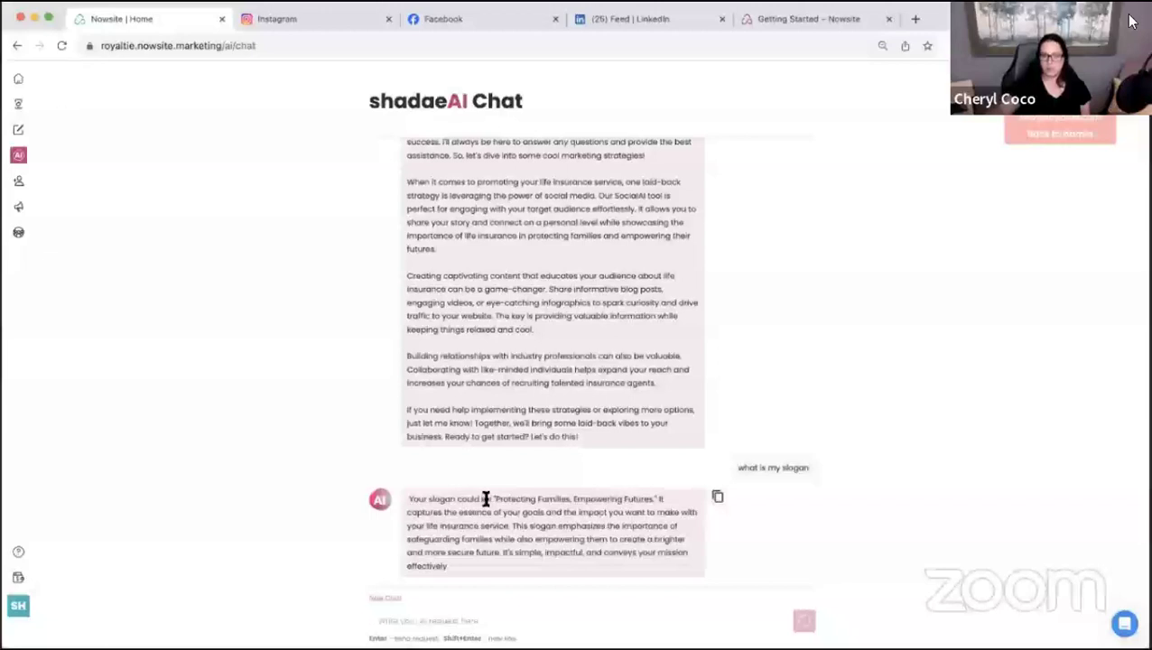
Step: Read through the AI's answer about the personal story, including the passage on recruiting and mentoring new insurance agents
drag(495, 498, 610, 420)
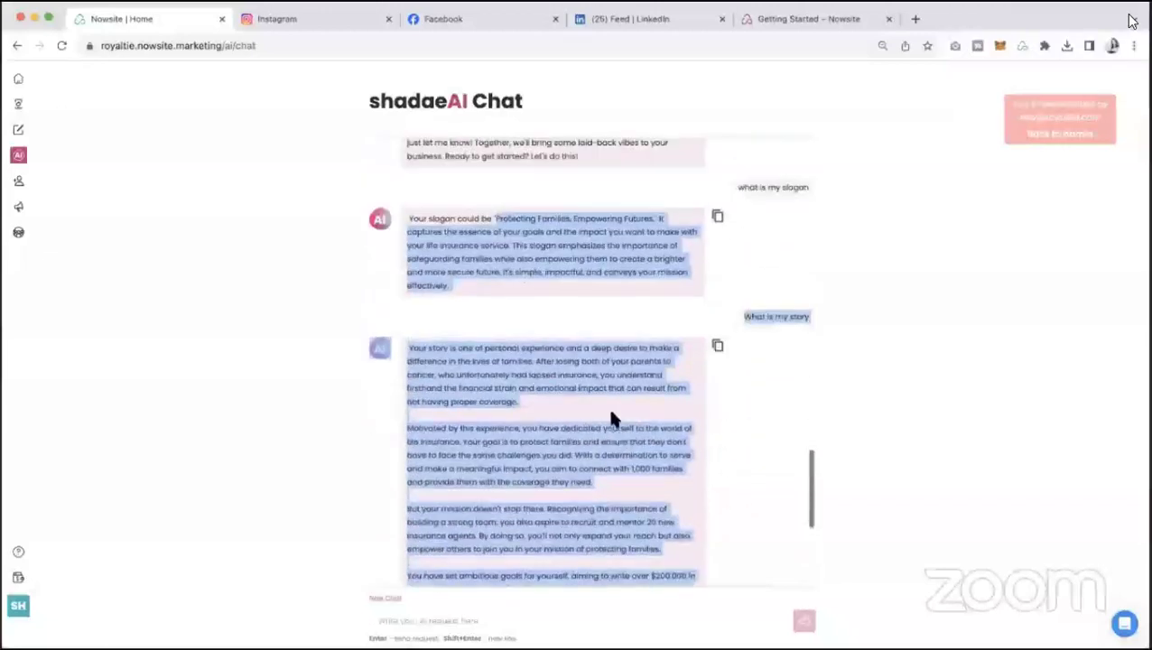
click(622, 423)
scroll(634, 441, down, 2)
scroll(635, 441, down, 5)
scroll(635, 441, down, 1)
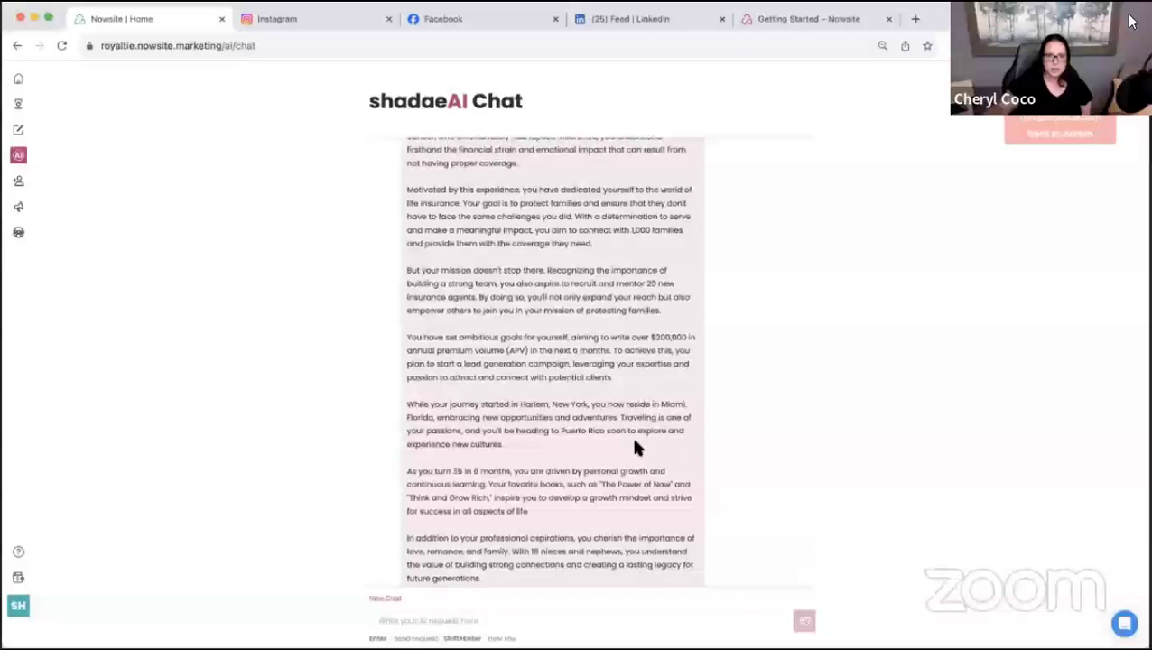
scroll(459, 282, down, 1)
drag(473, 283, 516, 302)
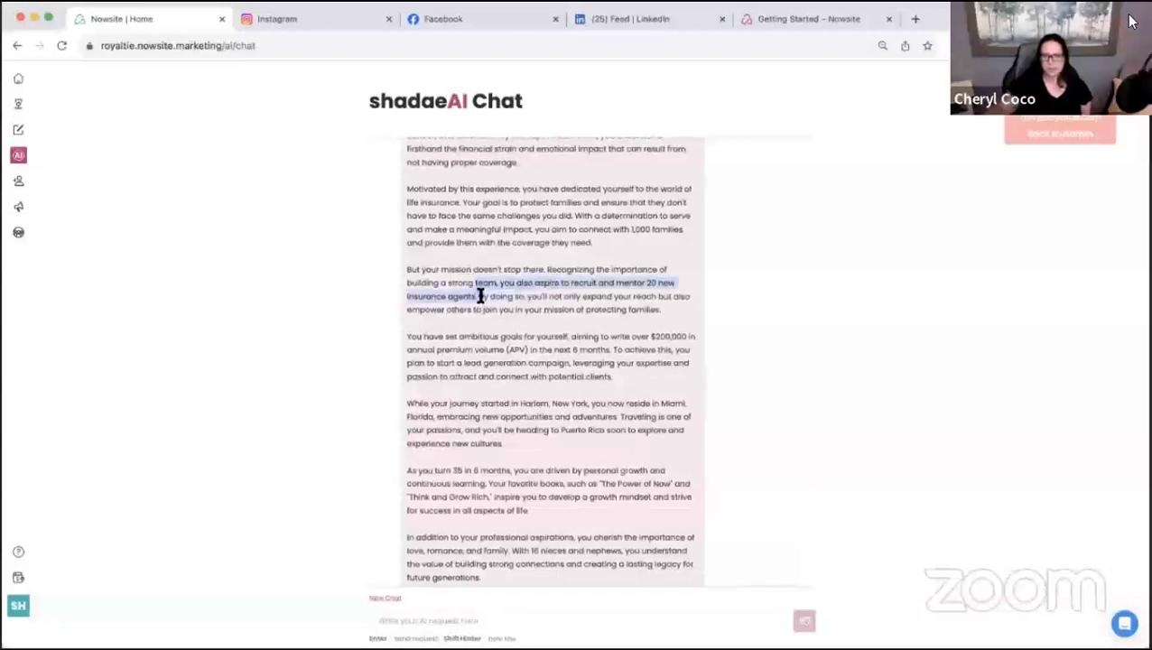
click(636, 344)
scroll(636, 344, down, 3)
scroll(636, 343, up, 6)
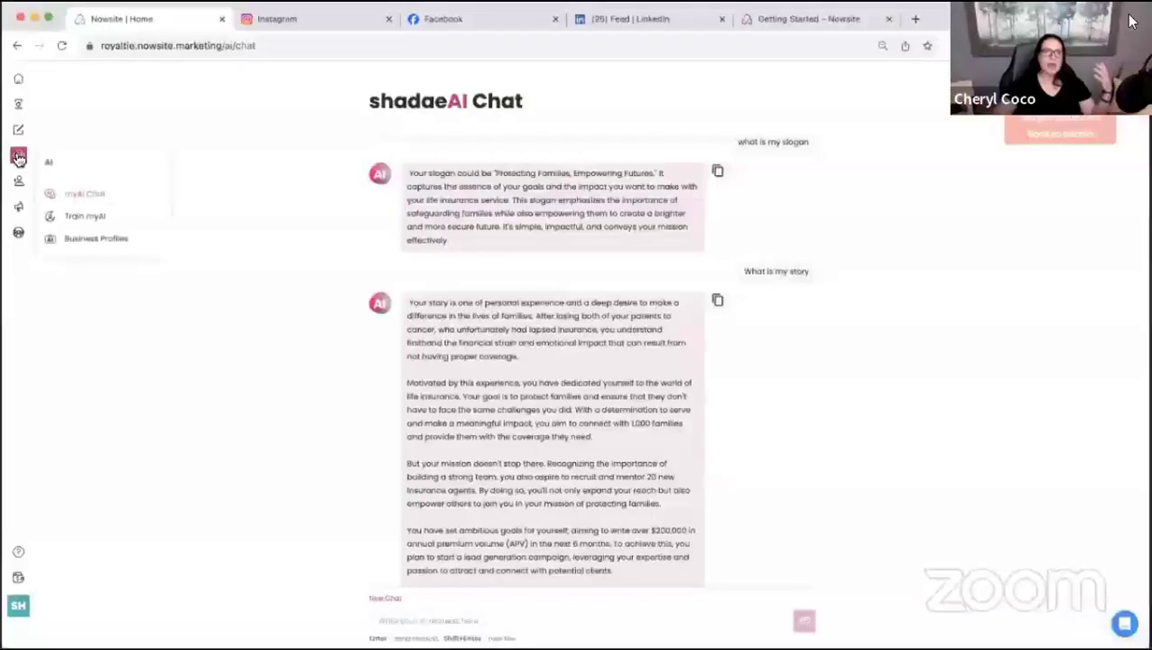
Step: View the list of business profiles, and return to creating a social post from the dashboard
click(81, 240)
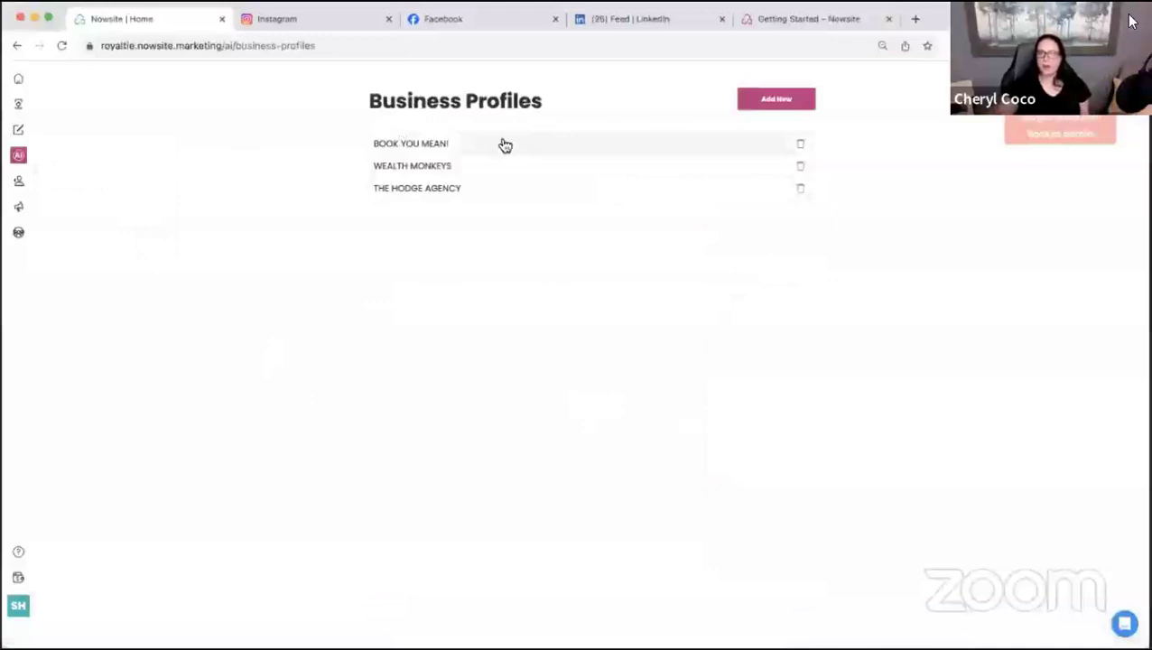
click(19, 79)
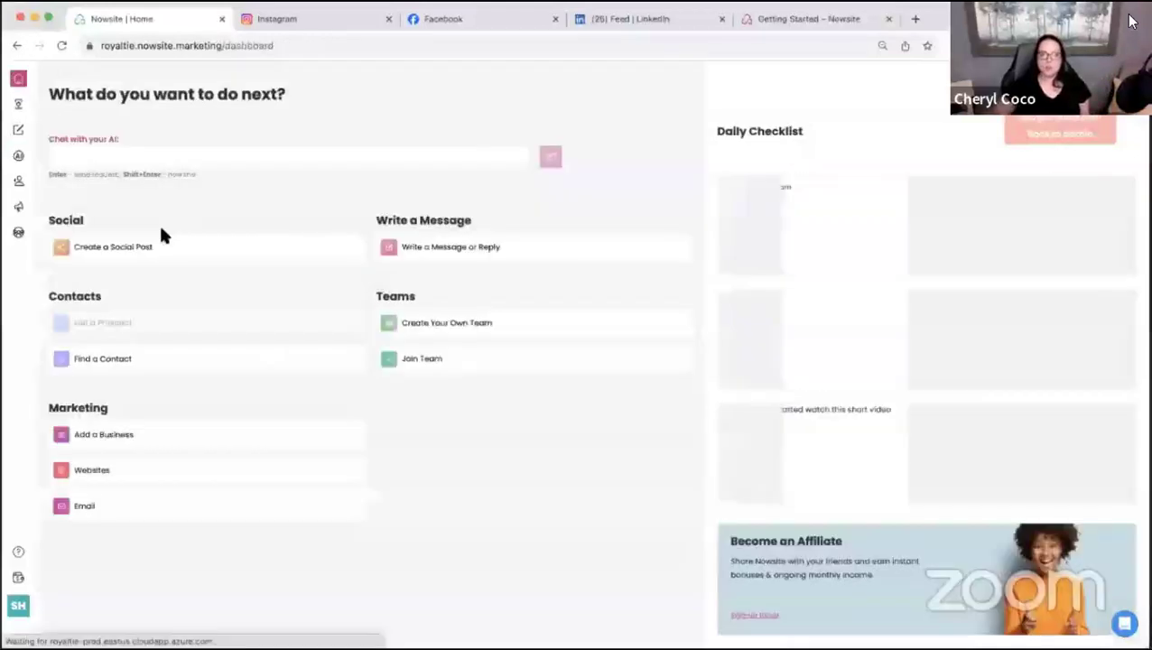
click(156, 242)
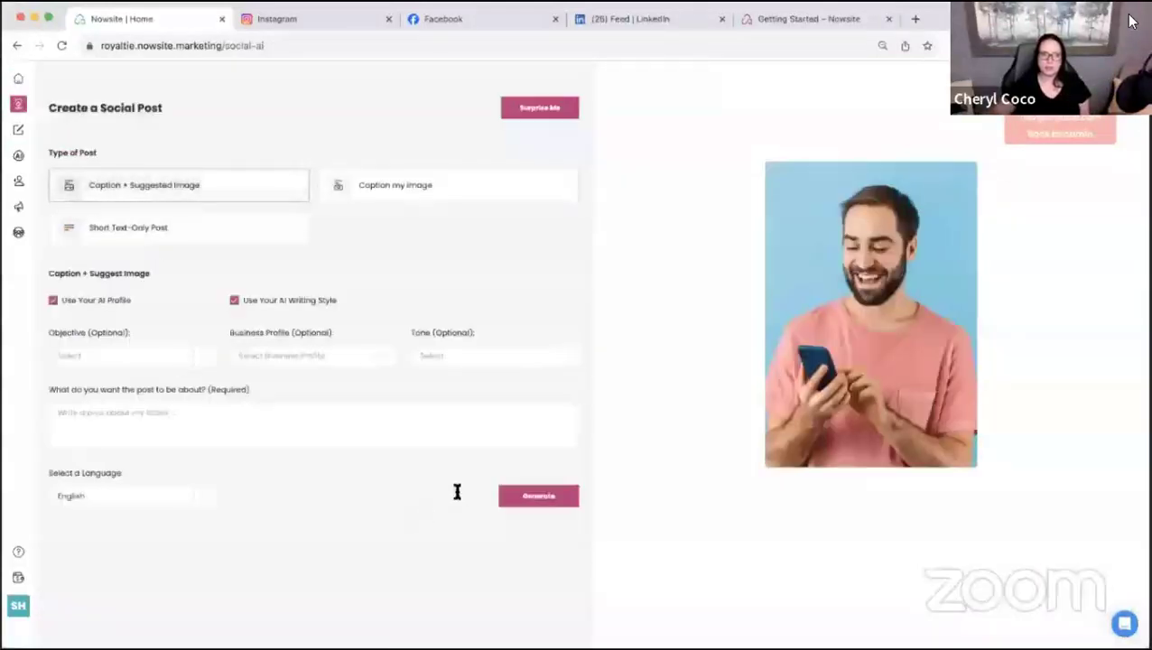
Step: Generate a social post from the prompt "create an inspirational post, do not talk about my business." without choosing a business profile
click(290, 352)
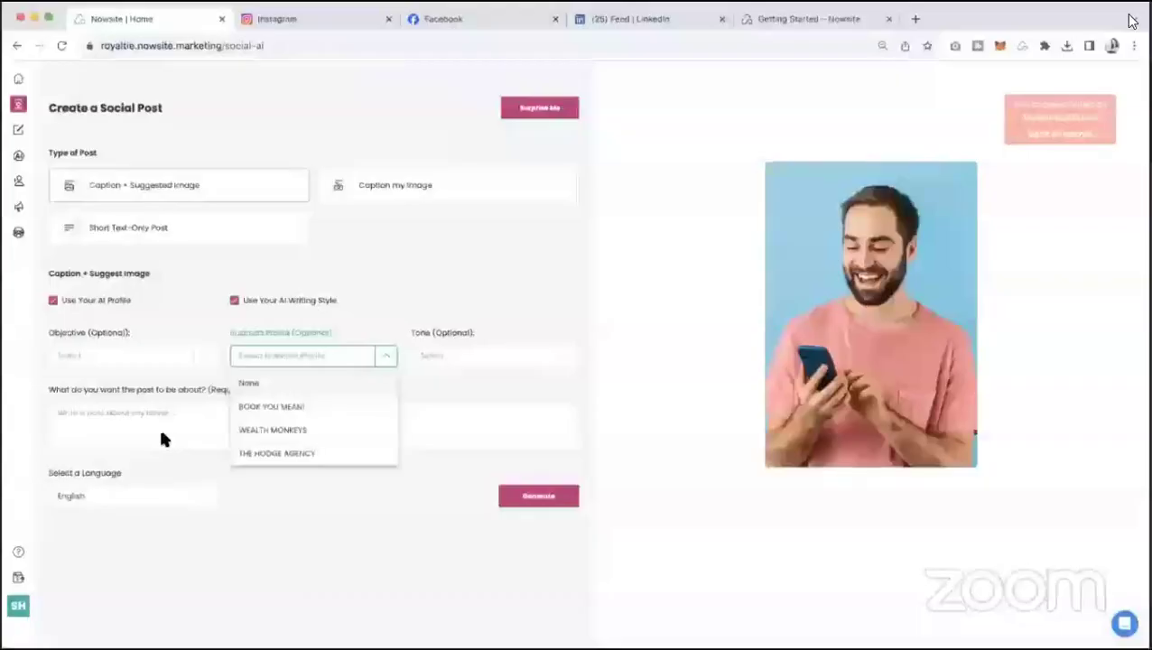
click(162, 439)
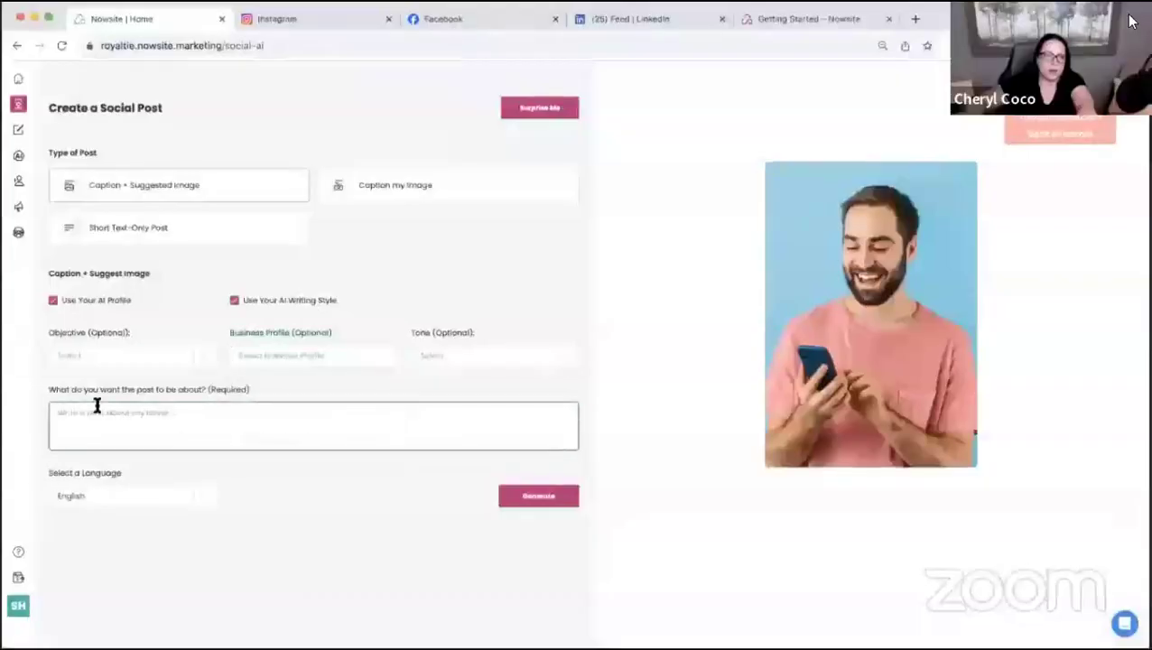
text(create a)
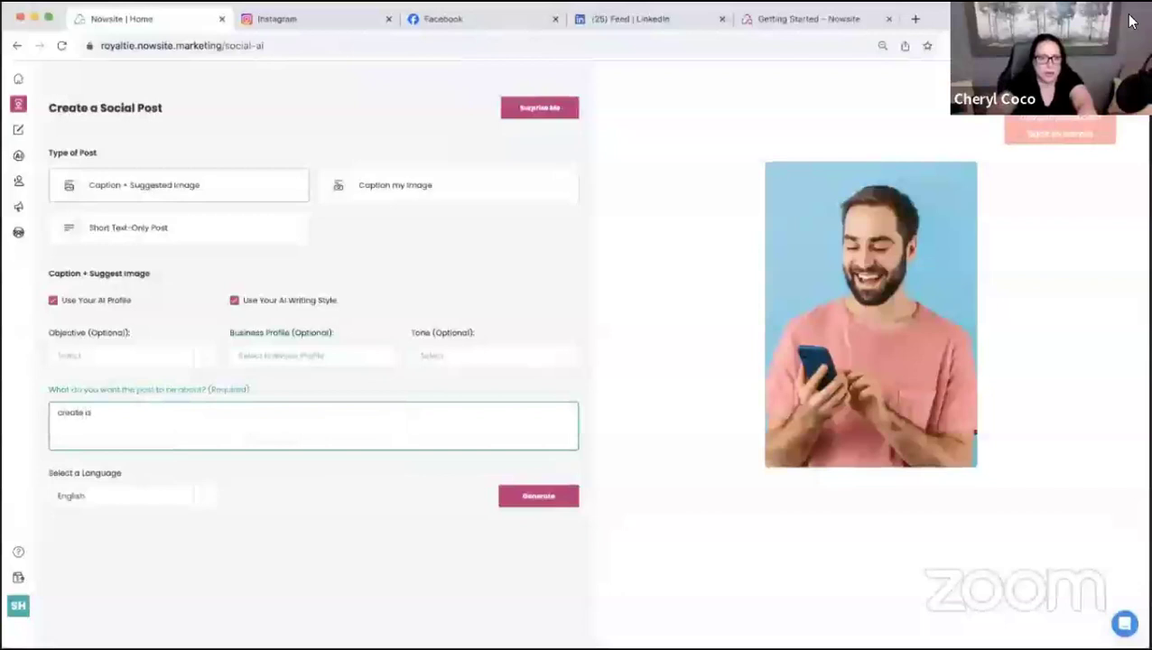
text(n inspirational post, do not talk about my business.)
click(555, 499)
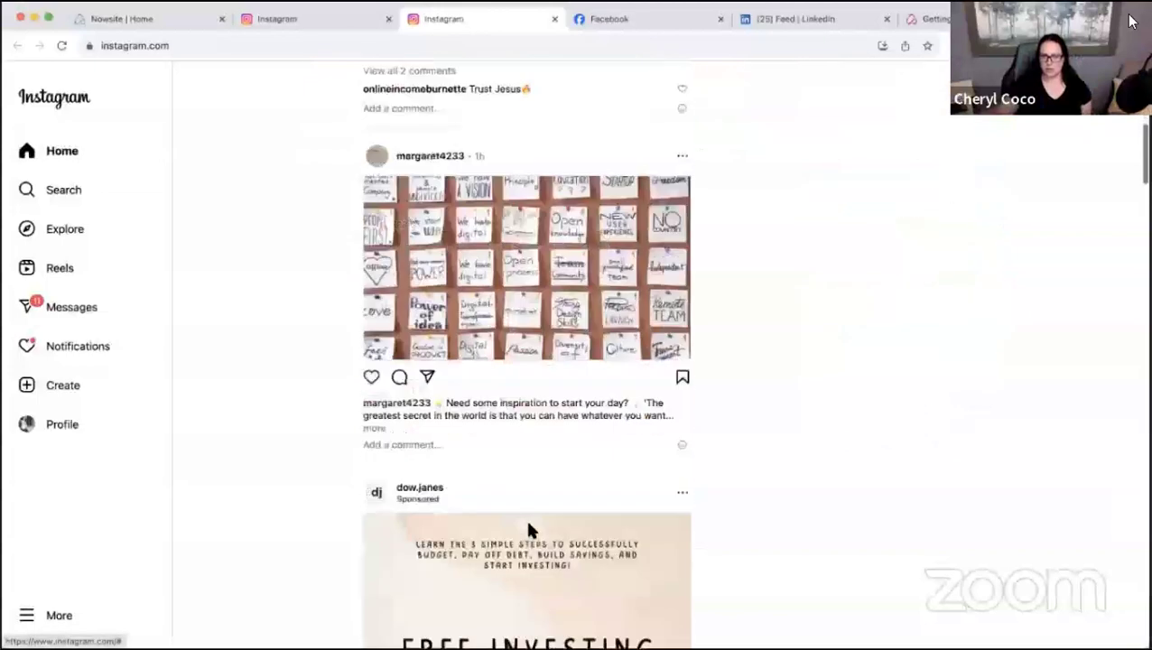
Step: In Instagram, start a new post with the photo of dollar bills and crop it to 16:9
scroll(532, 386, down, 6)
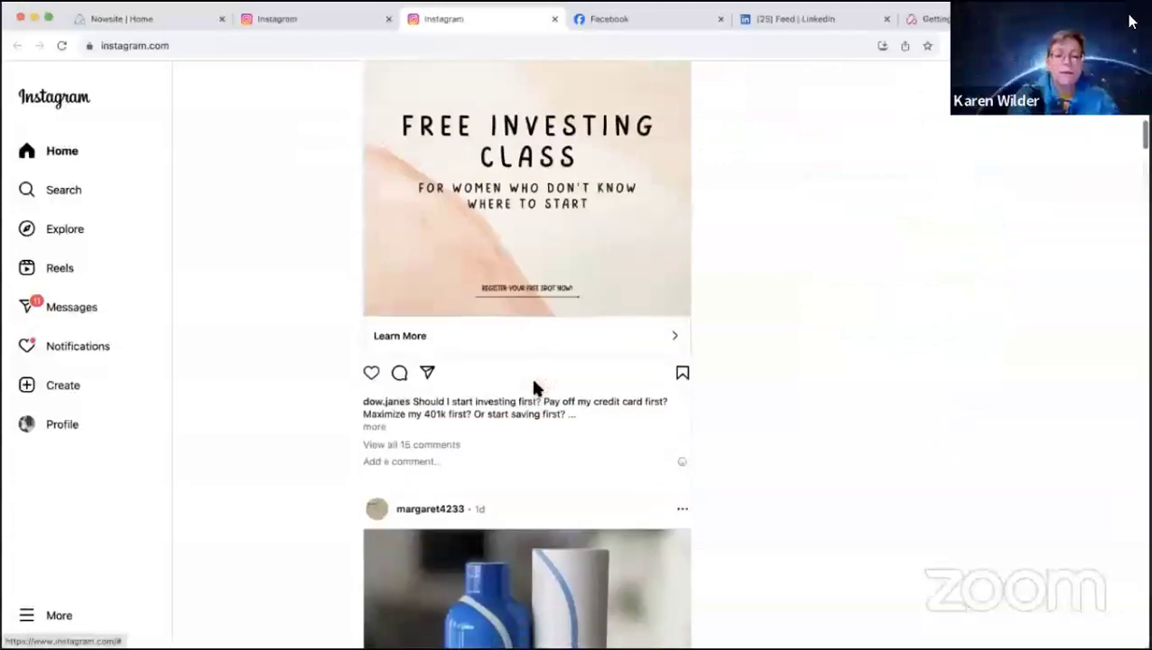
scroll(523, 393, up, 6)
scroll(519, 394, up, 10)
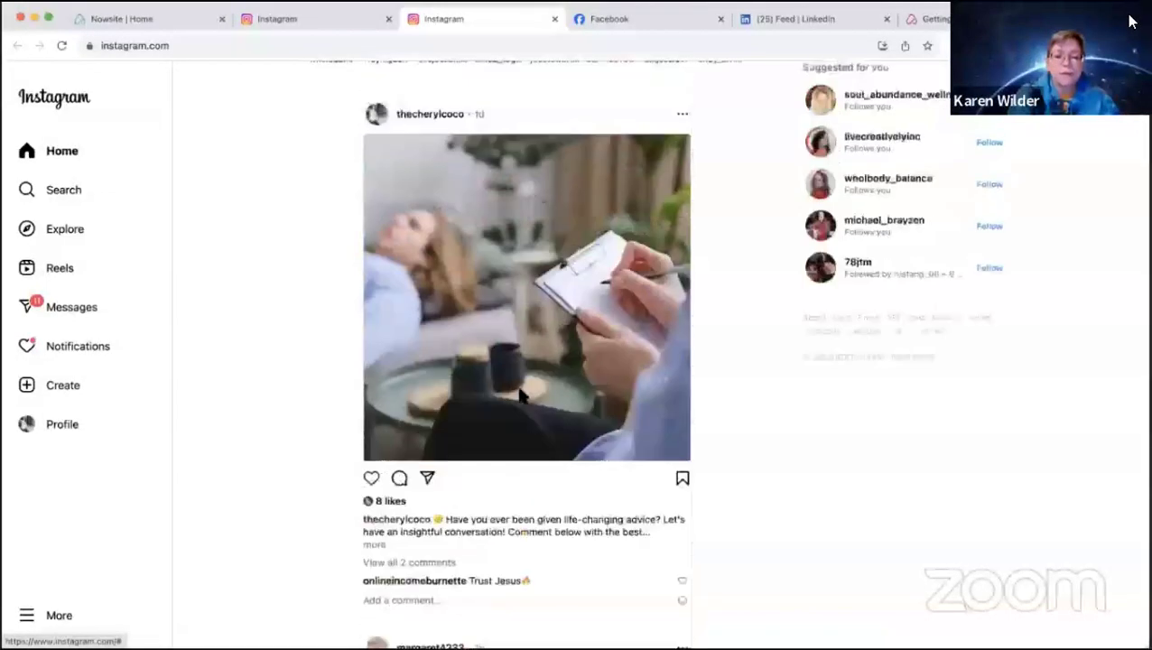
click(63, 386)
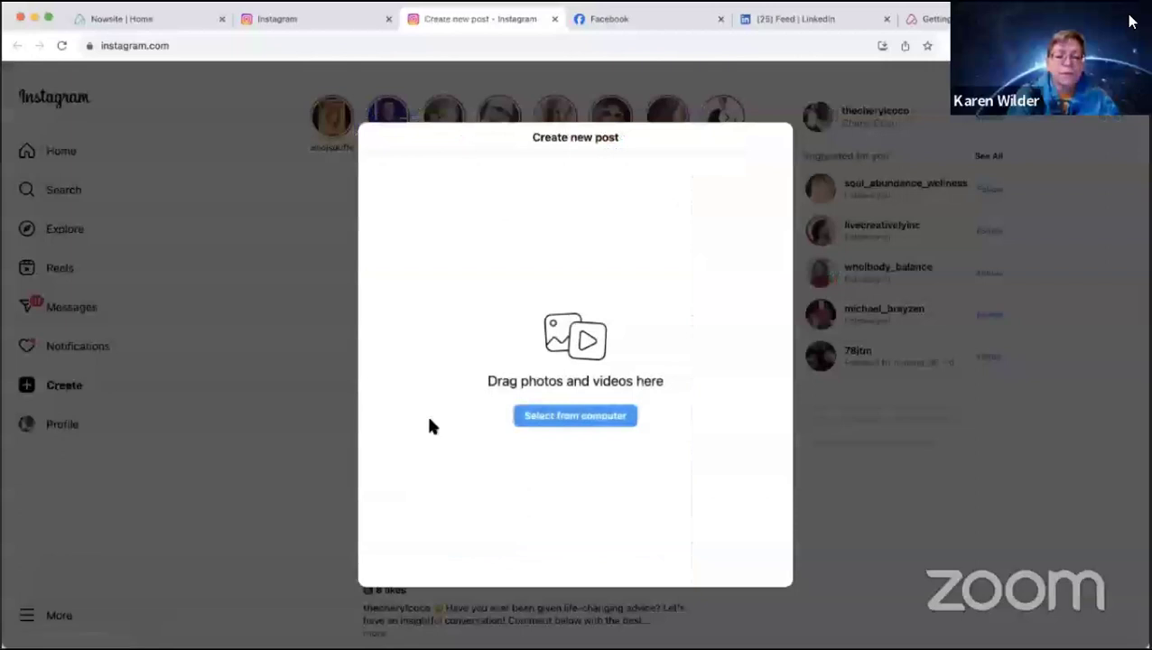
click(569, 416)
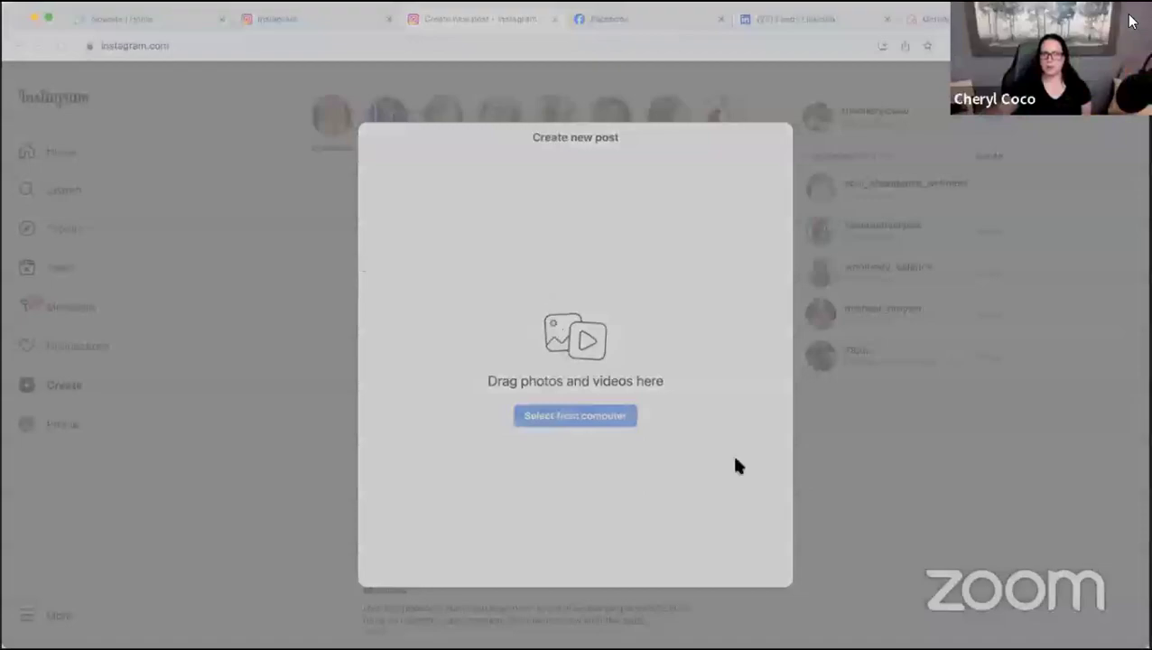
click(796, 451)
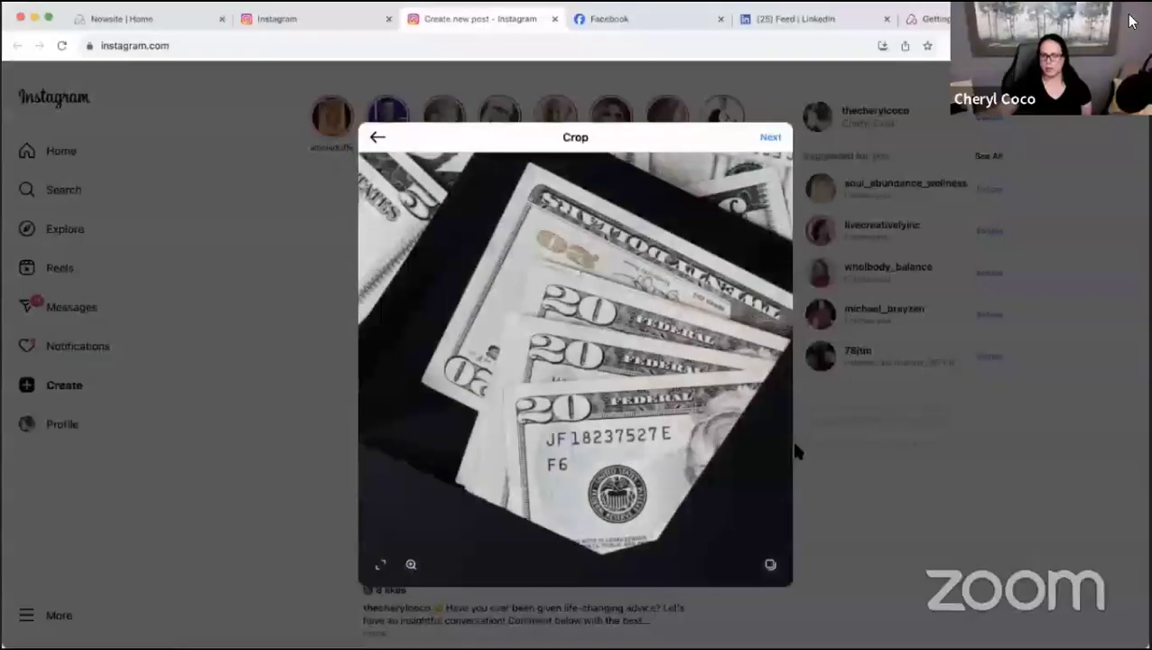
click(382, 568)
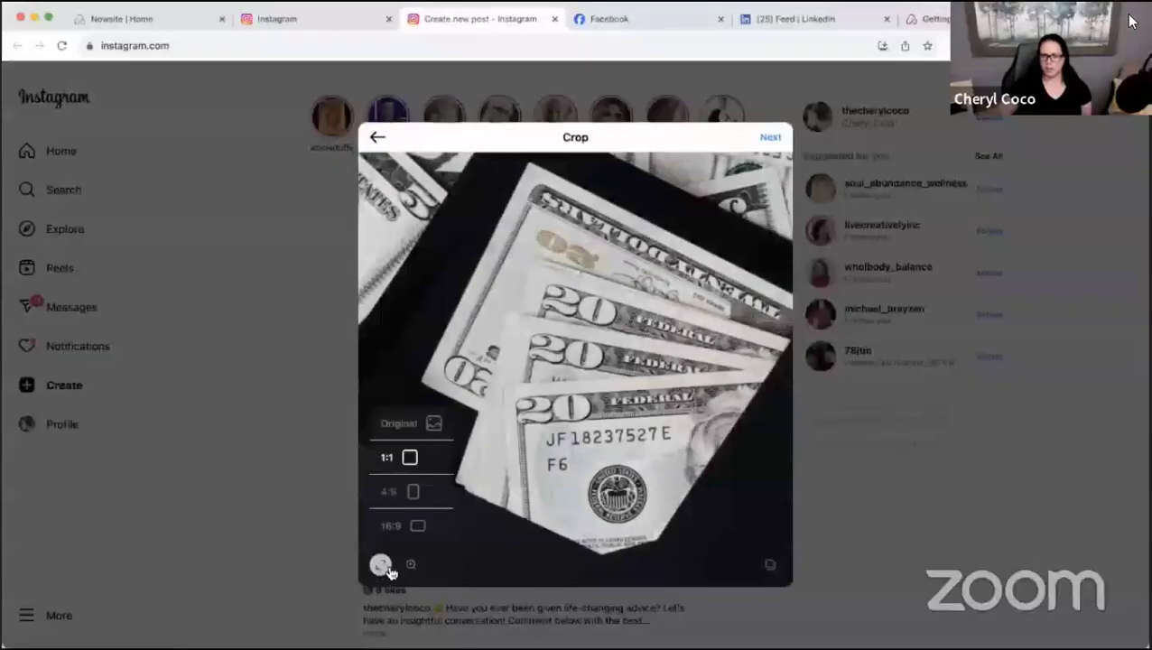
click(418, 525)
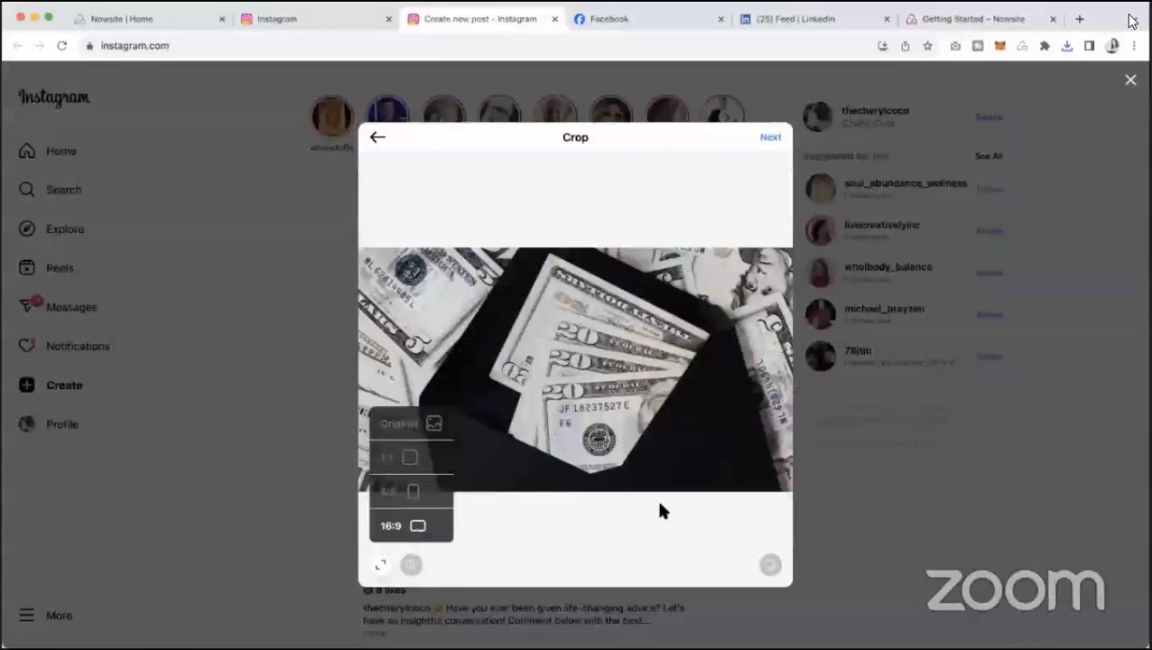
Step: Proceed to the caption stage without a filter and paste the caption about protecting the family's financial well-being
click(770, 136)
click(888, 138)
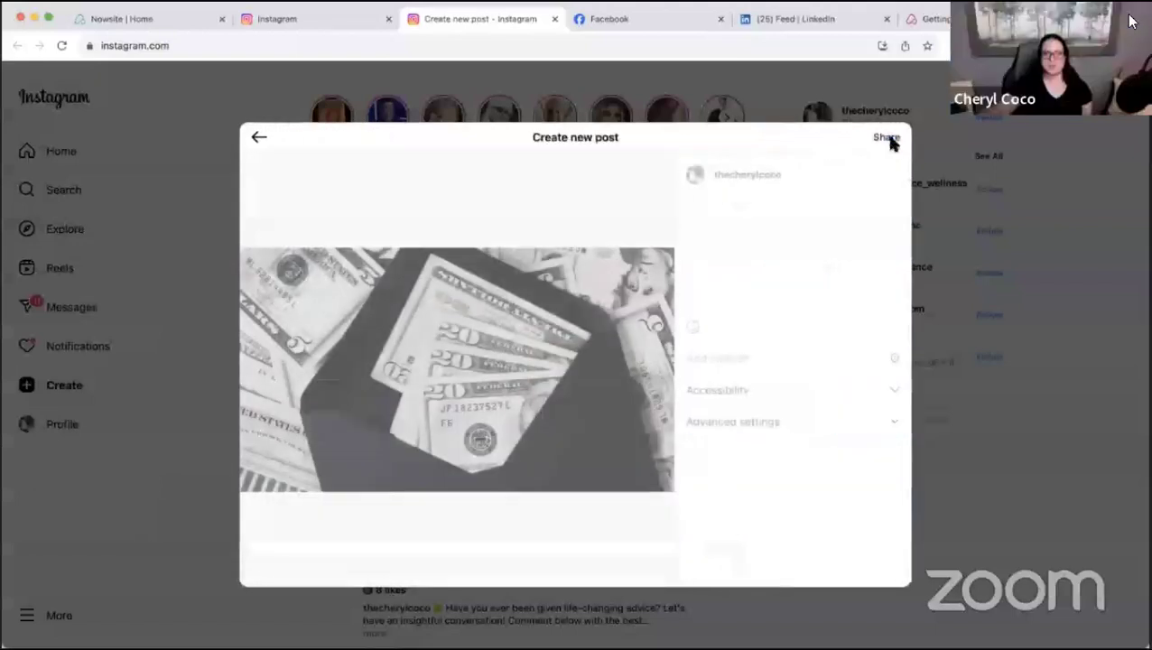
click(718, 228)
key(super+v)
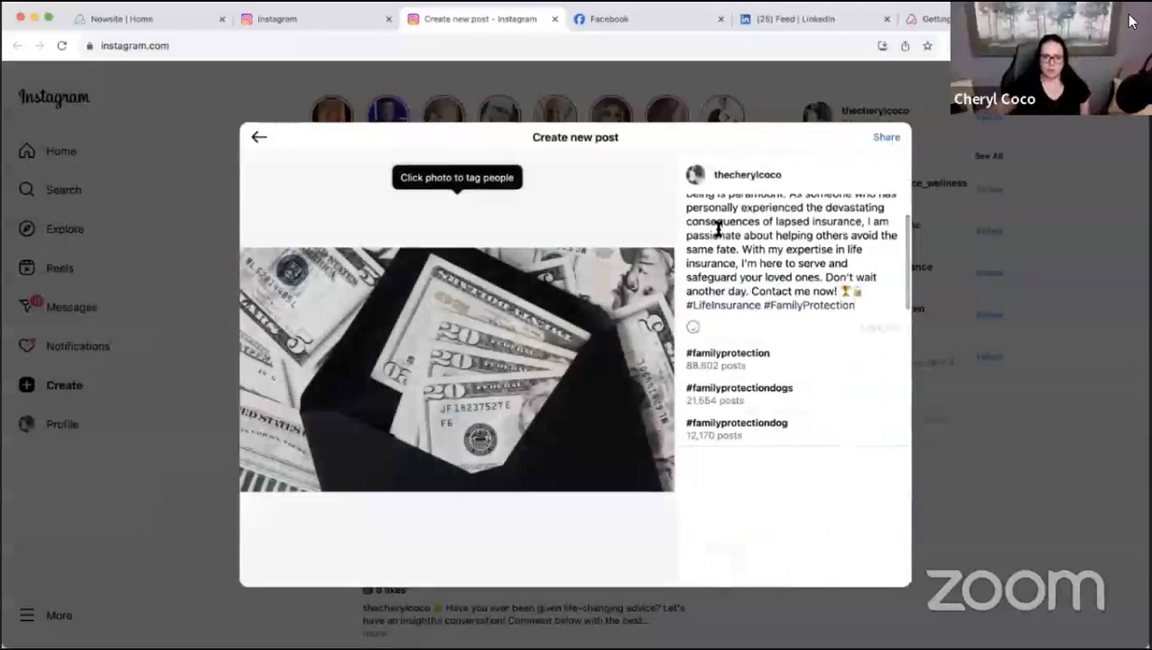
Step: Clear the pasted caption and discard the unfinished Instagram post
drag(862, 306, 663, 166)
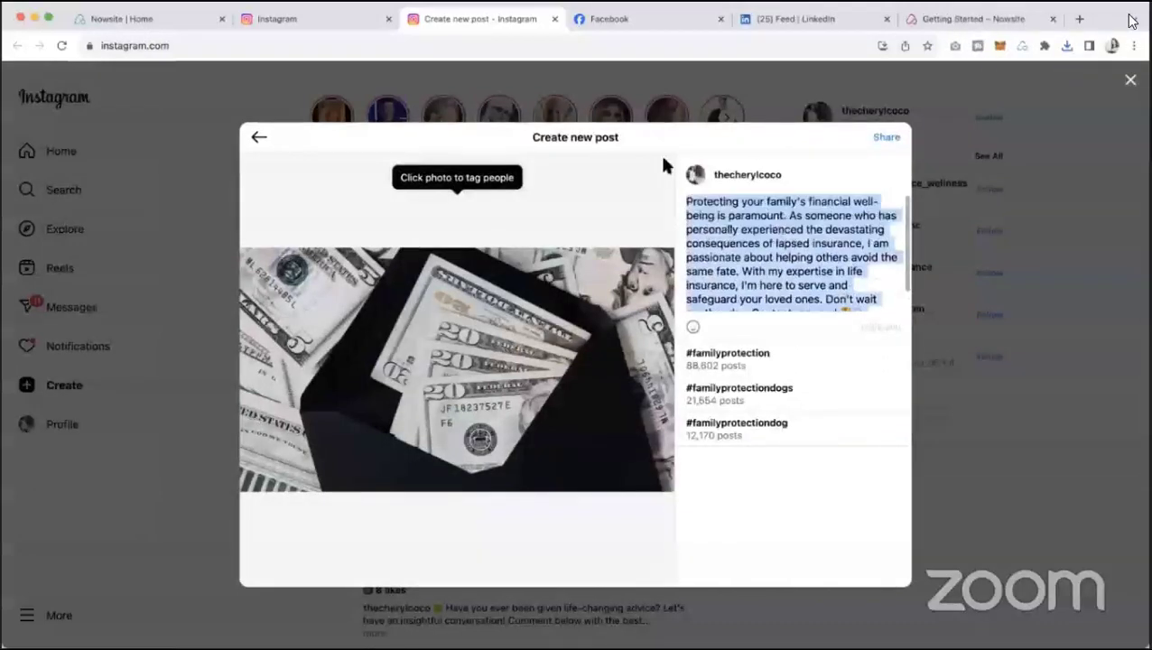
key(BackSpace)
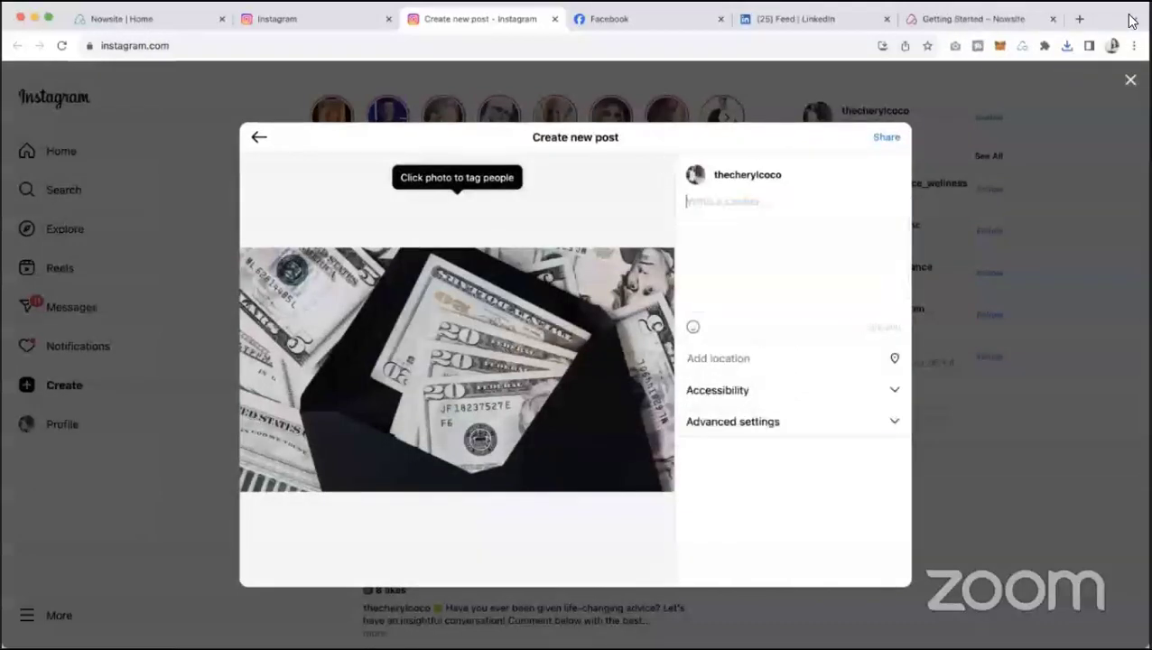
click(254, 138)
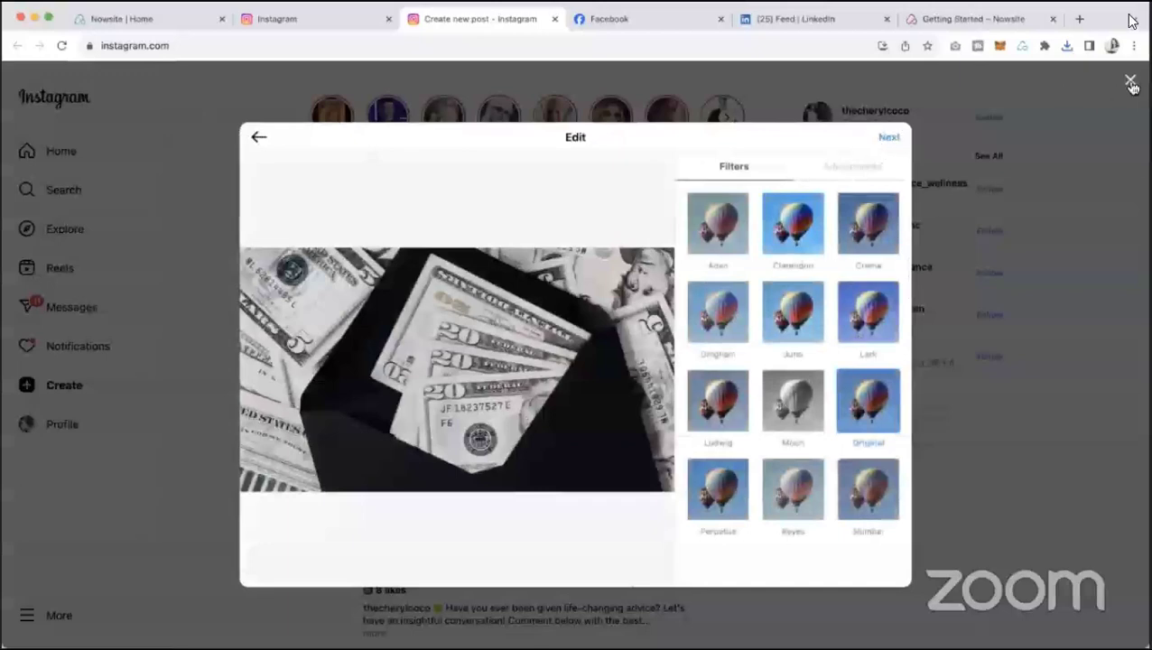
click(974, 170)
Step: Look through the posts in the Instagram home feed and start a search for a participant's profile
scroll(330, 391, down, 3)
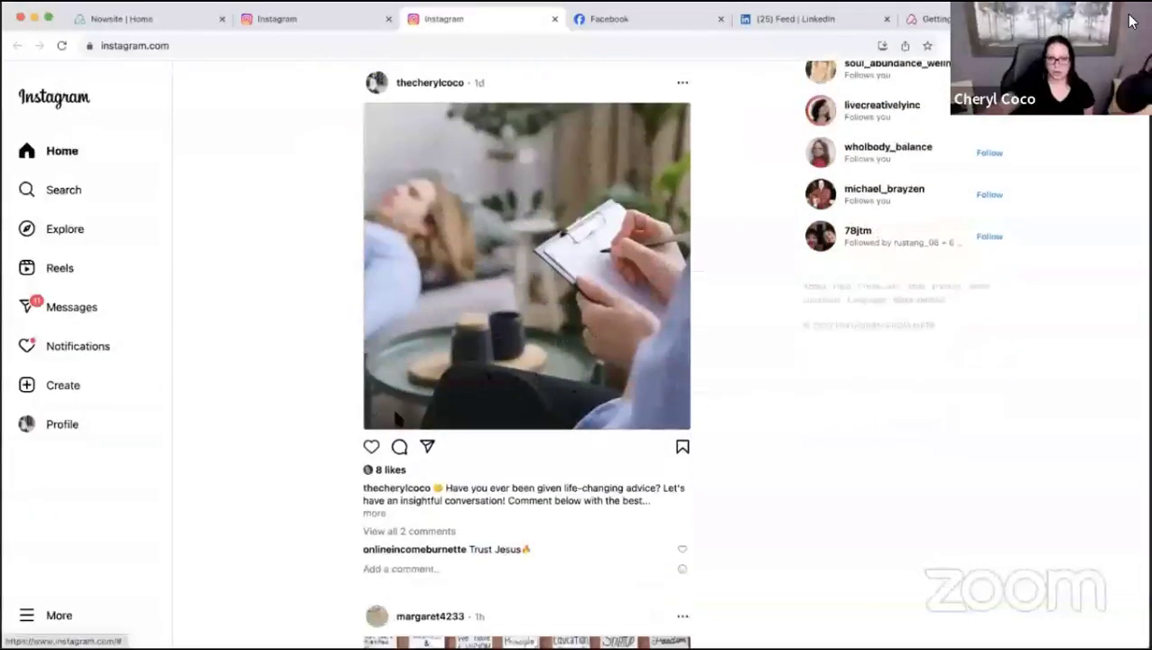
scroll(636, 451, down, 10)
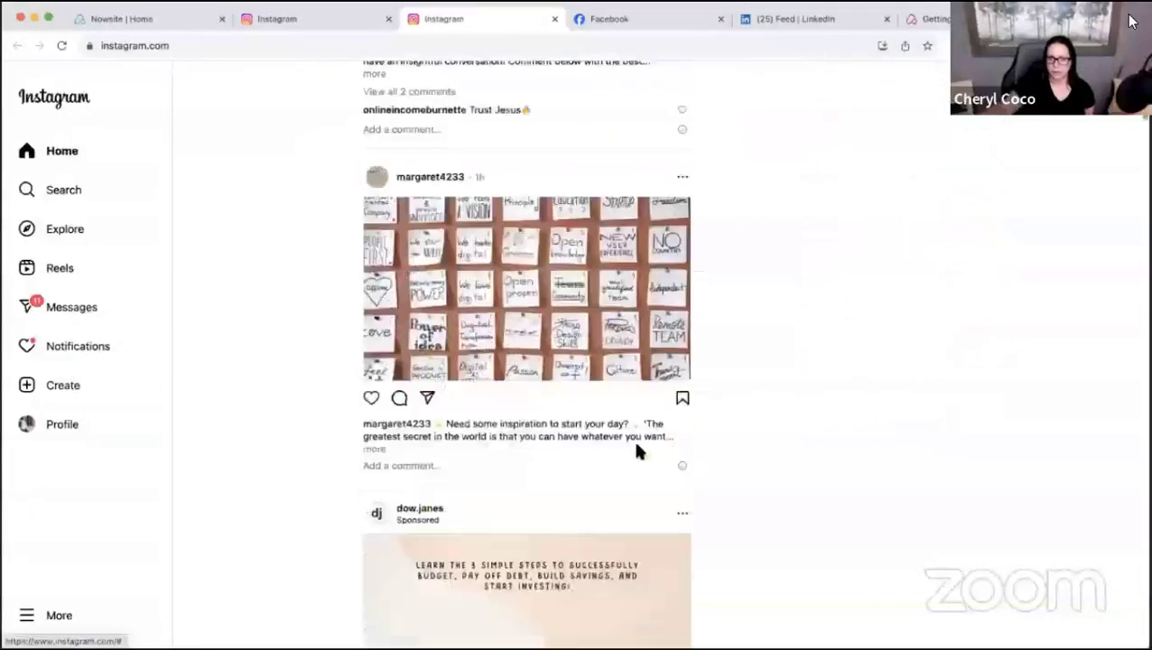
scroll(635, 451, down, 2)
scroll(633, 437, up, 9)
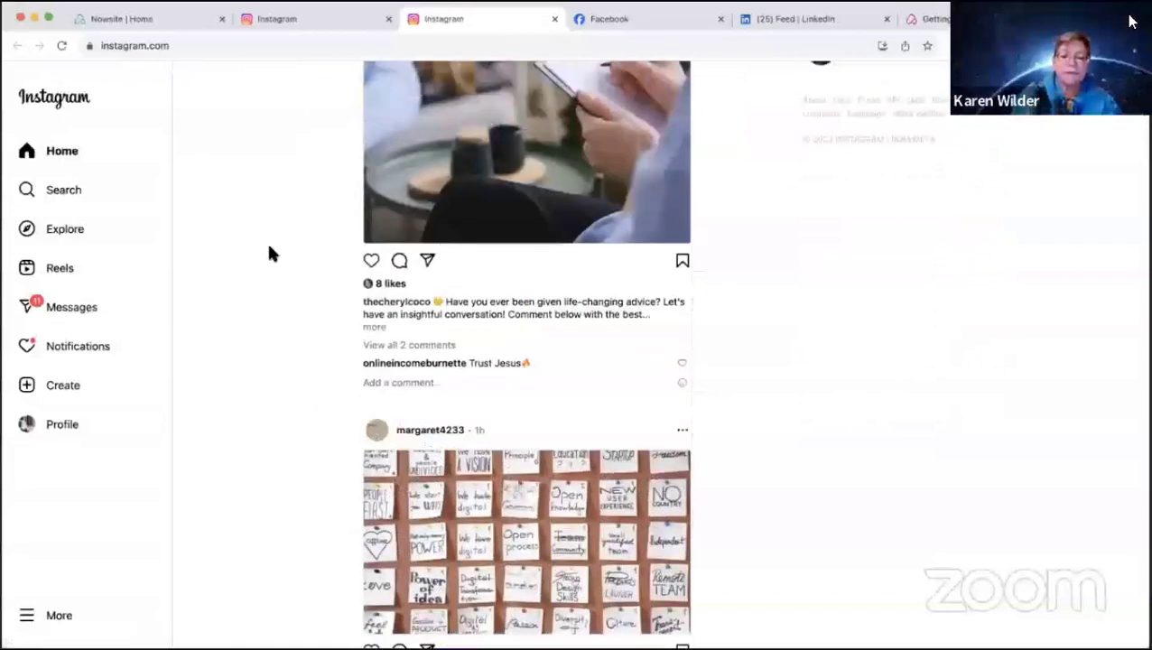
scroll(303, 184, up, 4)
click(50, 193)
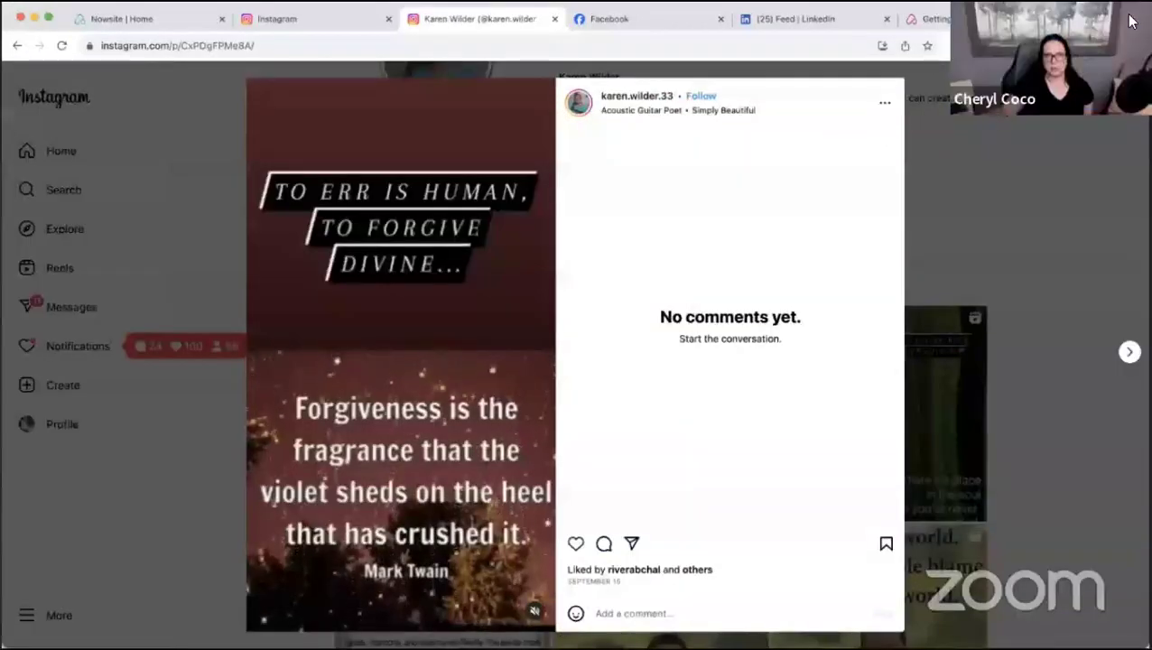
Step: View the forgiveness quote post and the "Being HUMBLE" post on the participant's profile, closing each one
key(Escape)
click(640, 426)
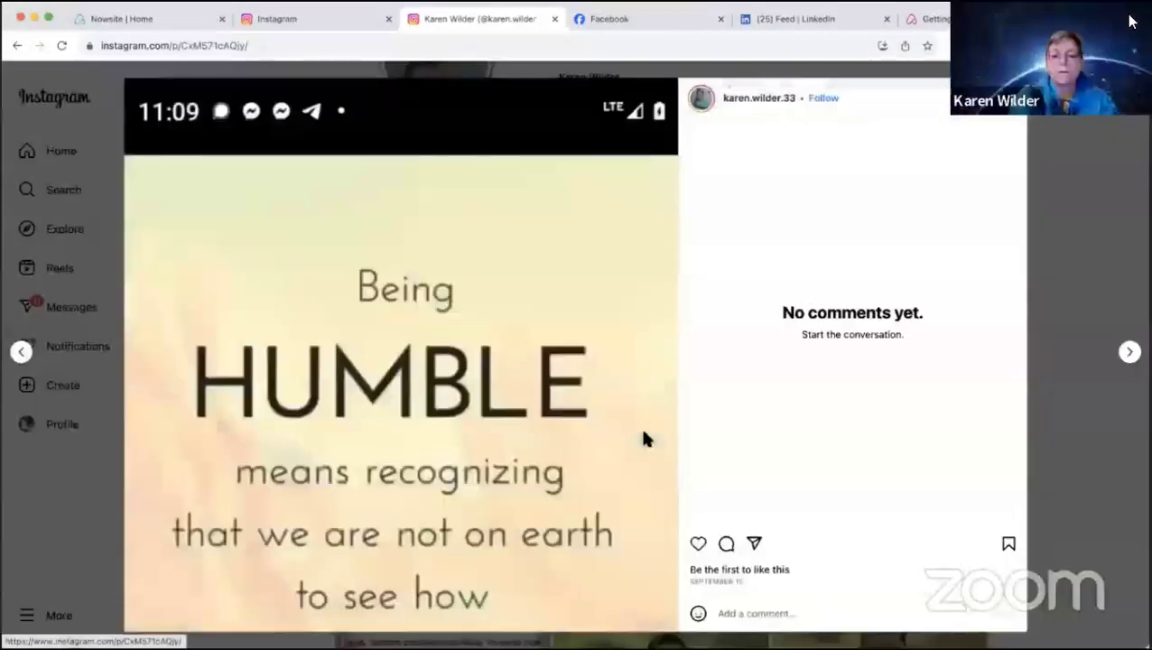
key(Escape)
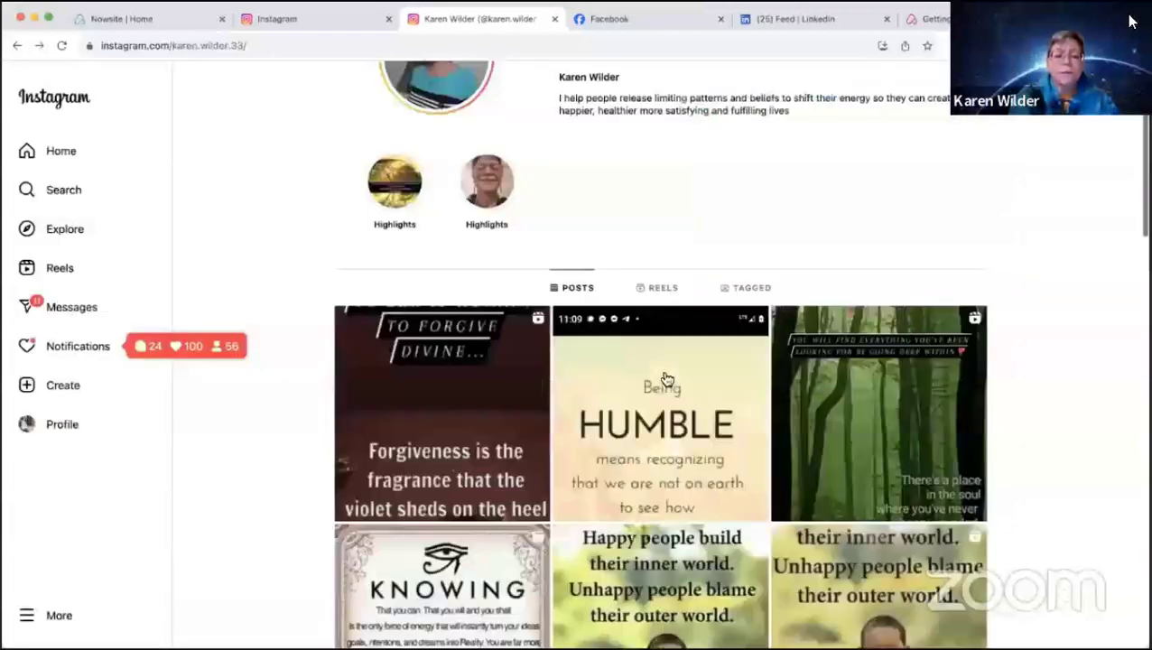
Step: Examine the profile's older posts, including the "Hi everyone sending you all much love and light" reel, and its bio and highlights
scroll(665, 379, down, 4)
scroll(665, 380, down, 12)
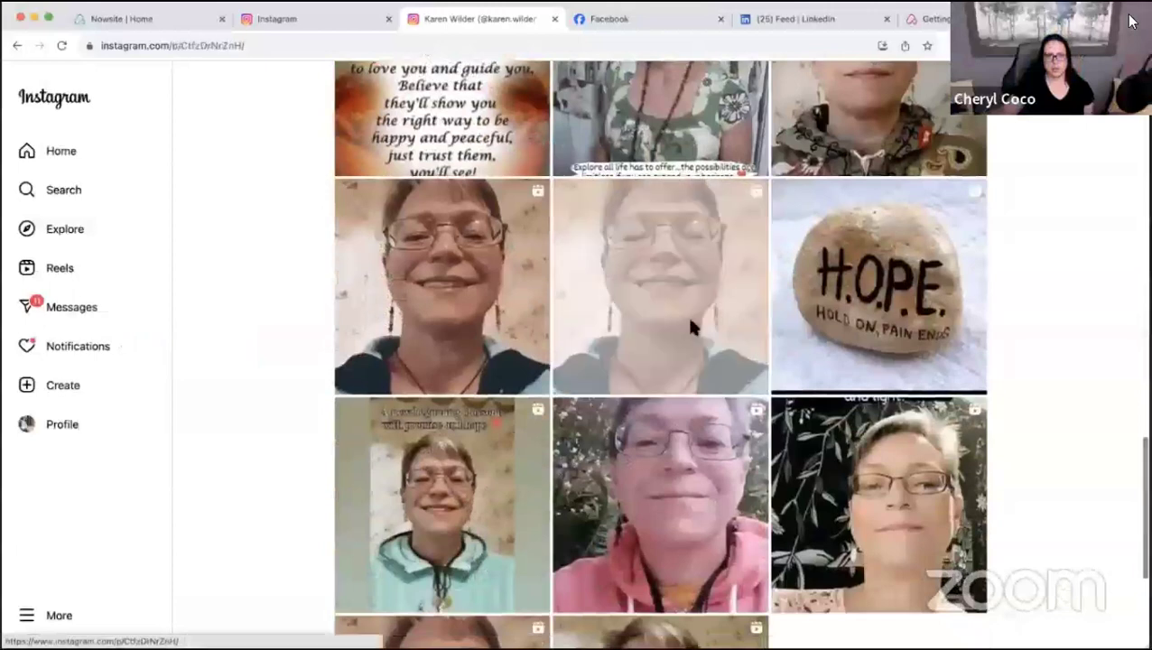
click(688, 321)
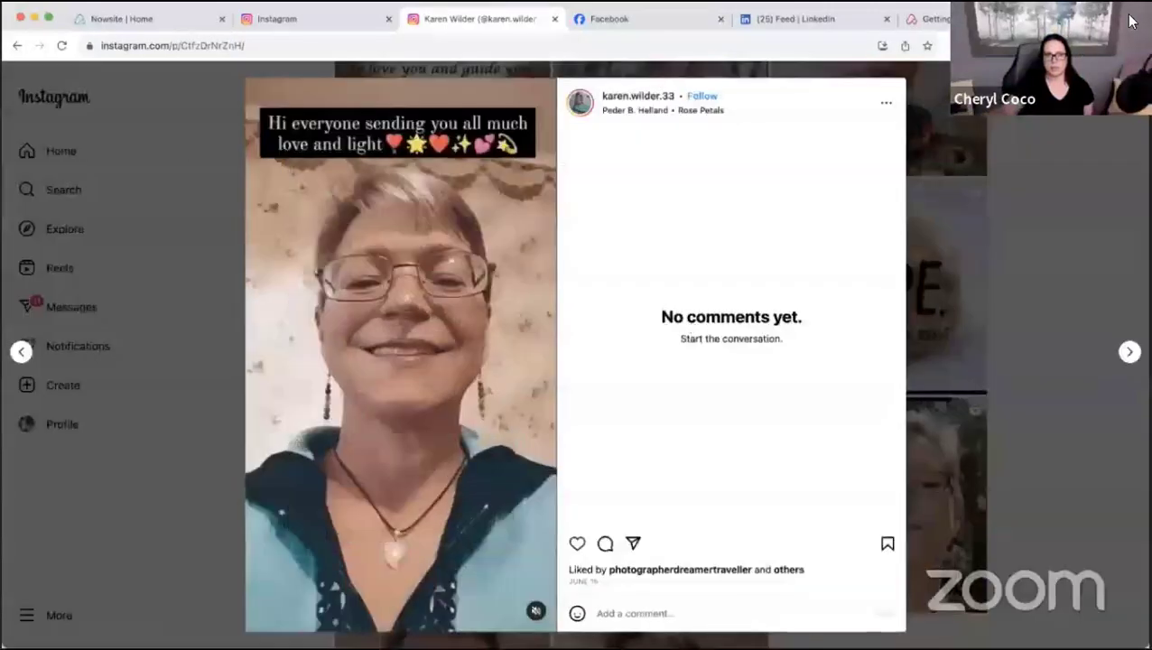
key(Escape)
scroll(637, 476, down, 4)
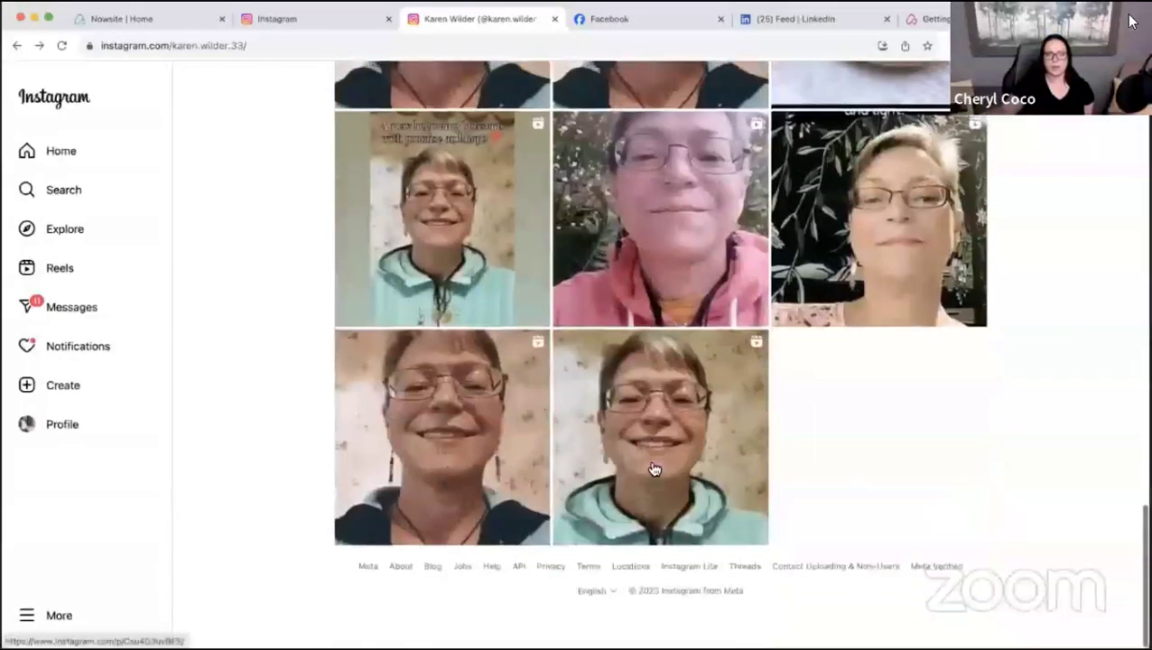
scroll(656, 470, up, 8)
scroll(656, 468, up, 10)
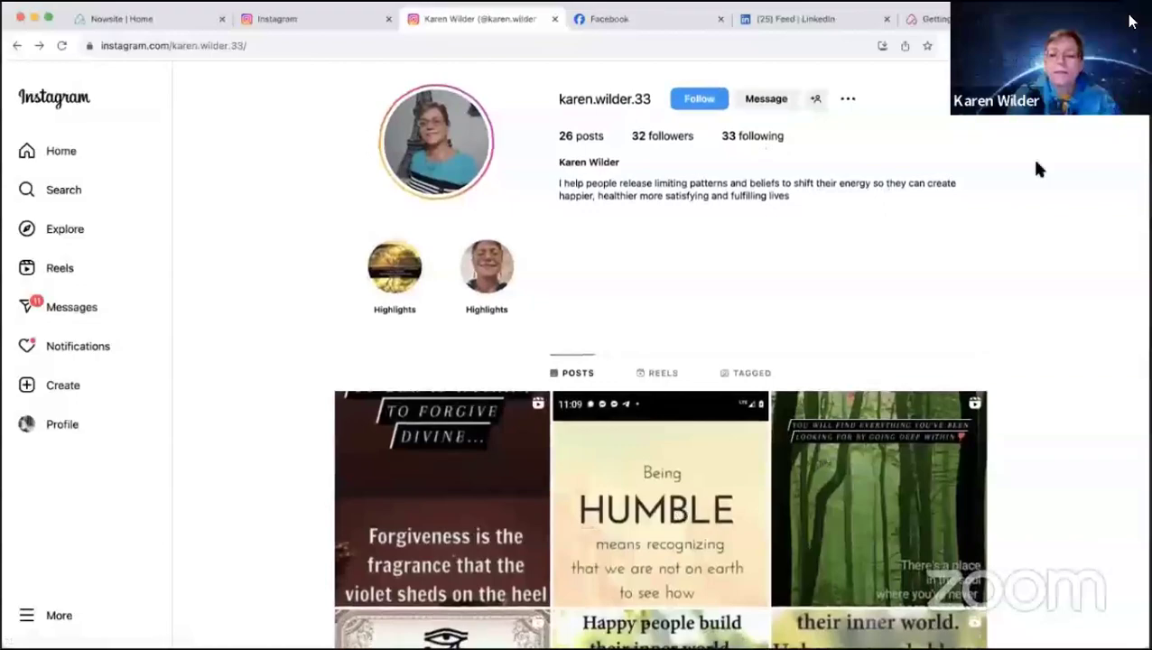
scroll(548, 471, down, 5)
scroll(550, 473, up, 5)
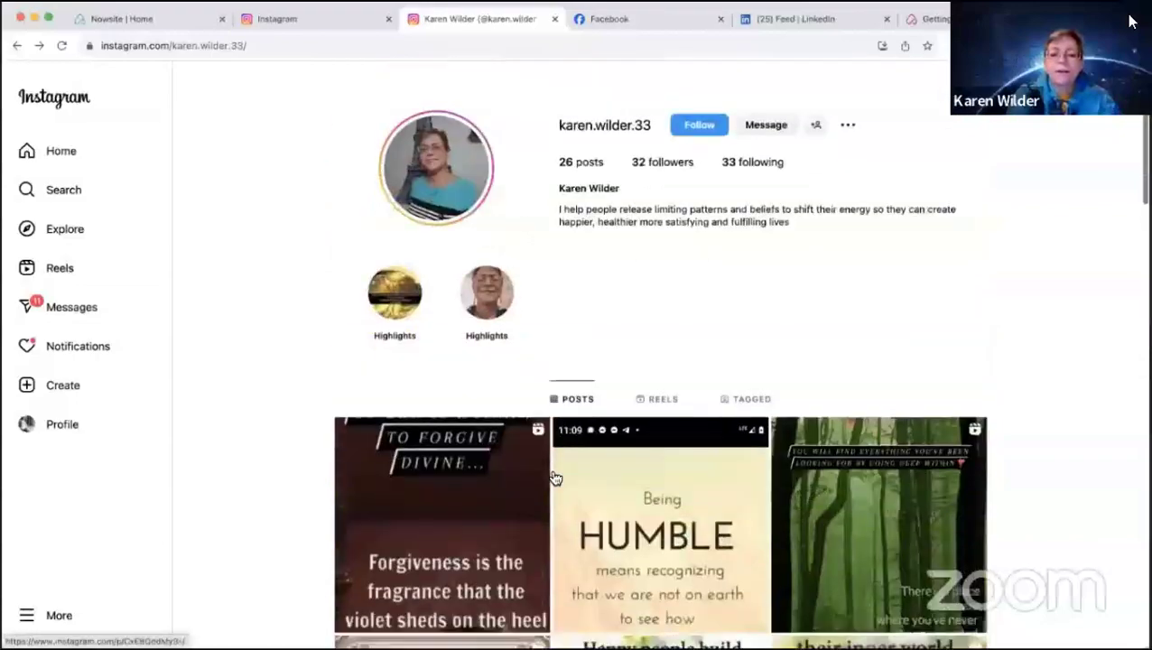